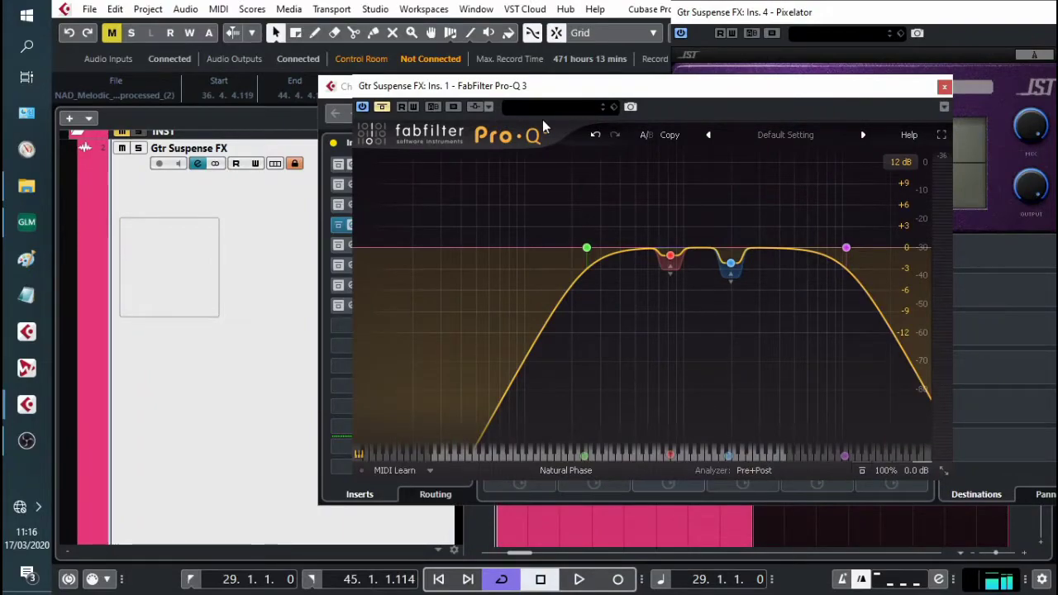
Step: Play the dry guitar loop, re-enable Pro-Q 3, and toggle its high-cut band off and on
key("space")
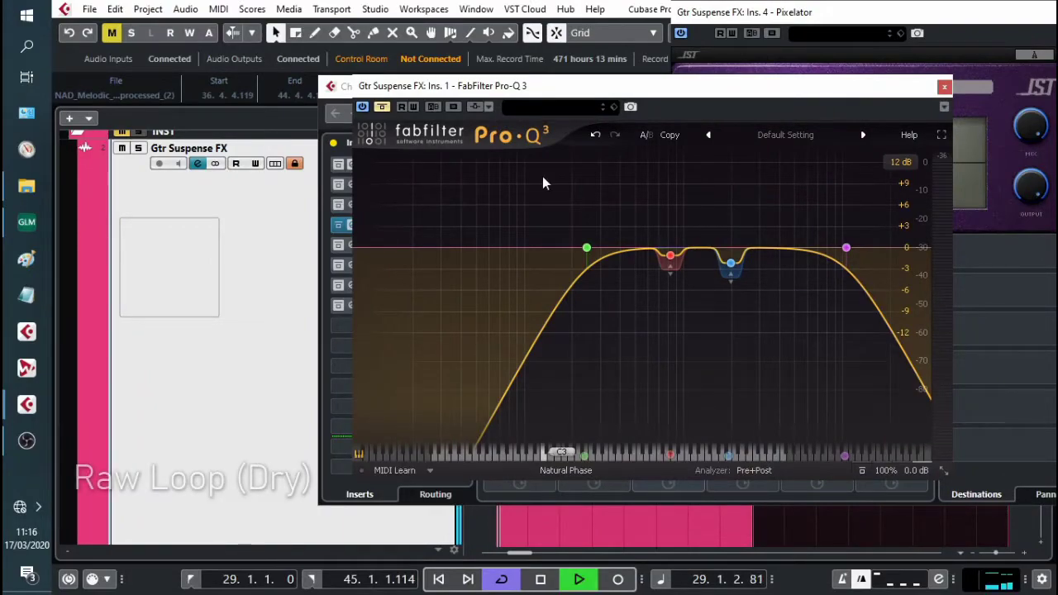
left_click(381, 108)
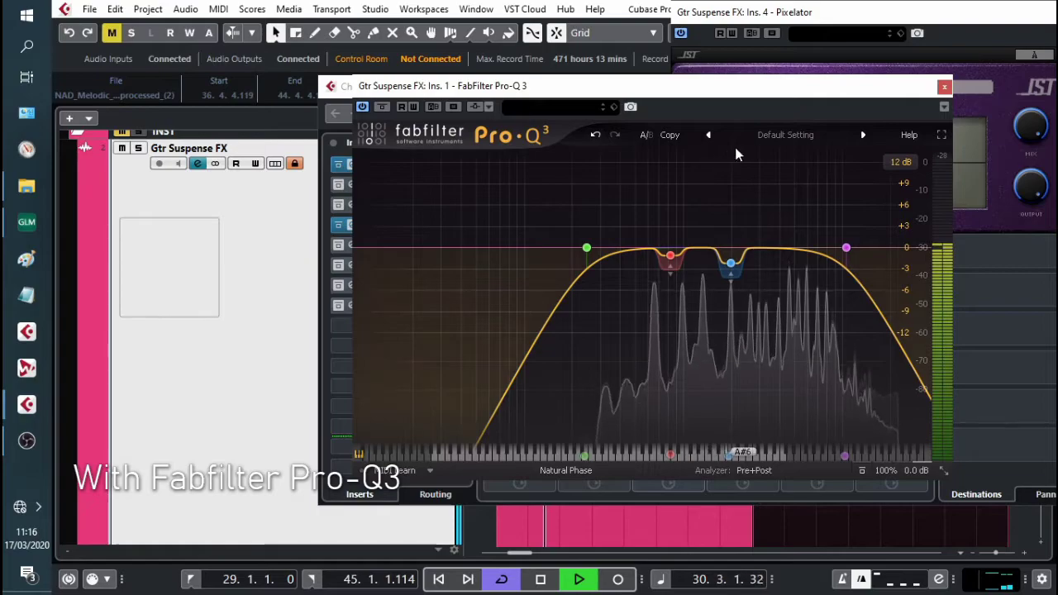
mouse_move(684, 265)
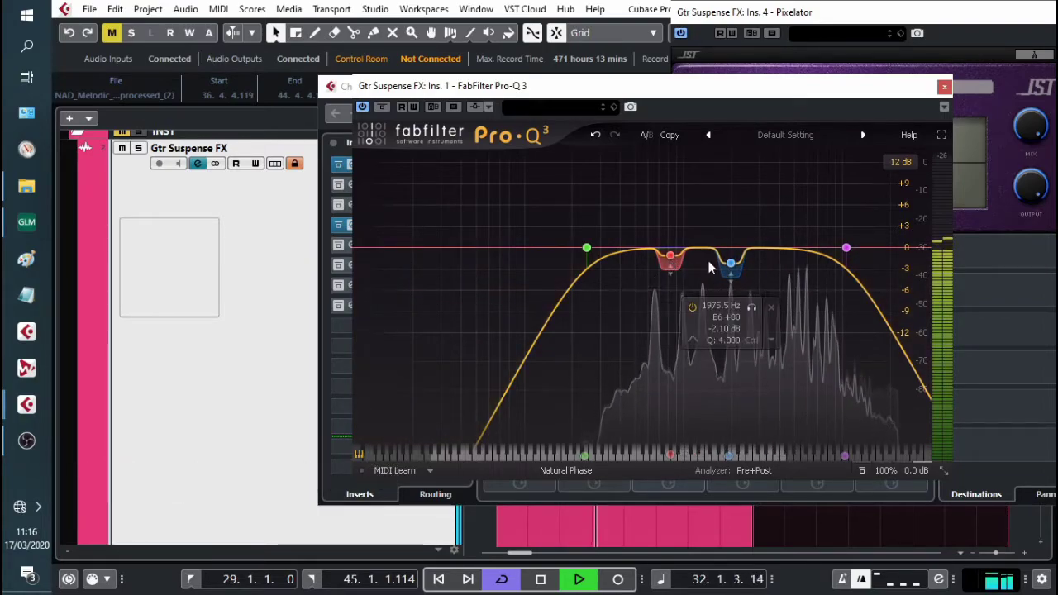
mouse_move(845, 250)
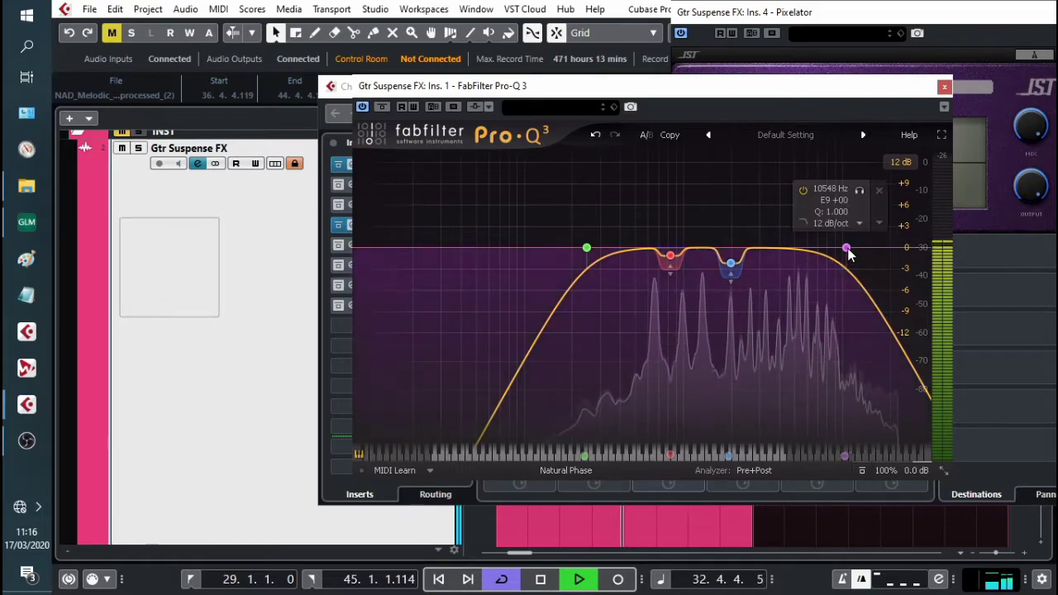
left_click(802, 190)
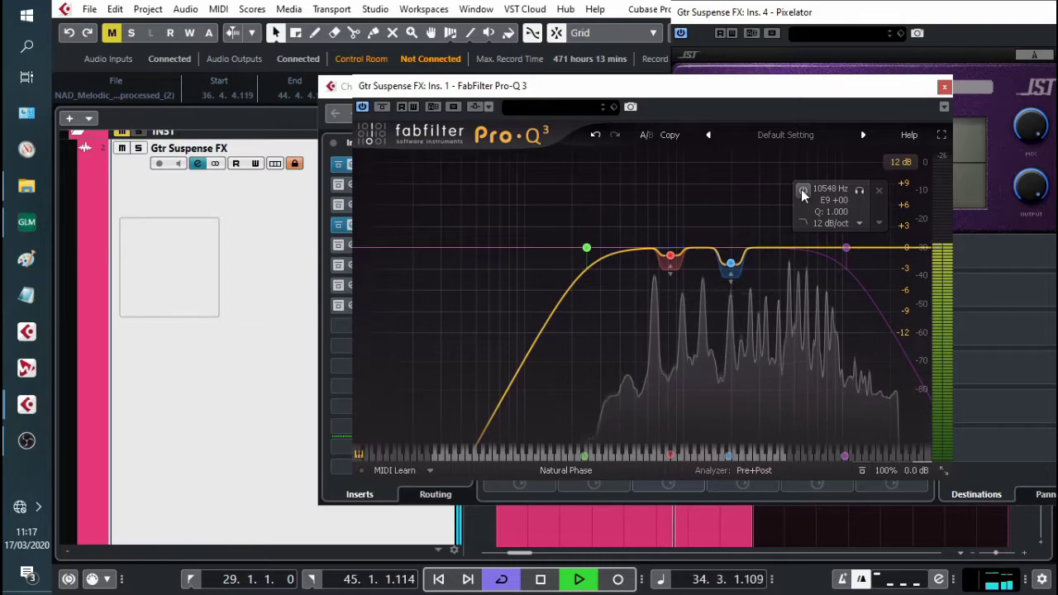
left_click(800, 190)
Step: Move the LittleAlterBoy window aside to uncover the insert slots
mouse_move(721, 295)
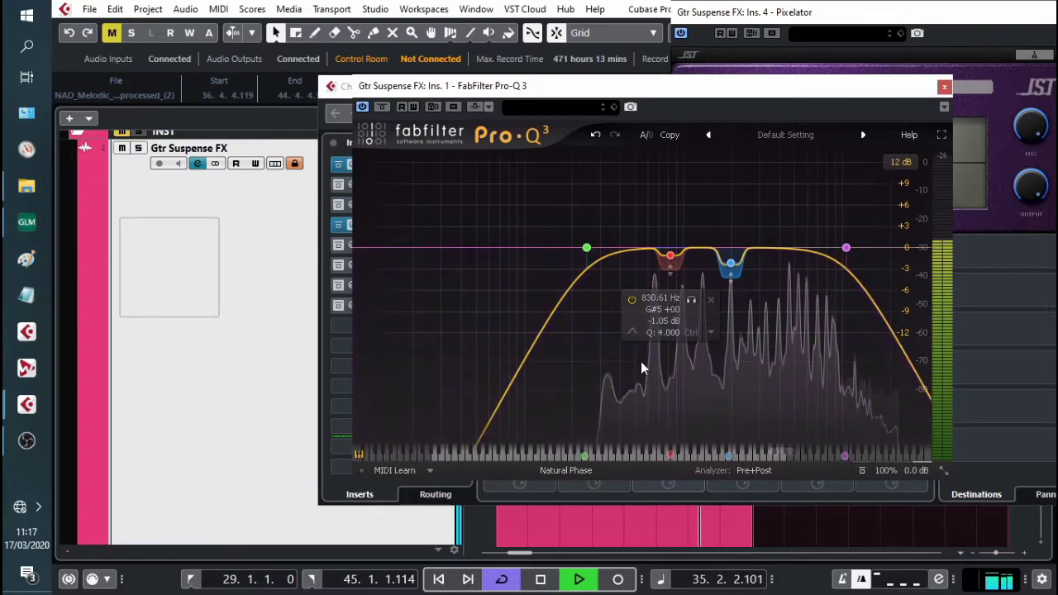
mouse_move(529, 385)
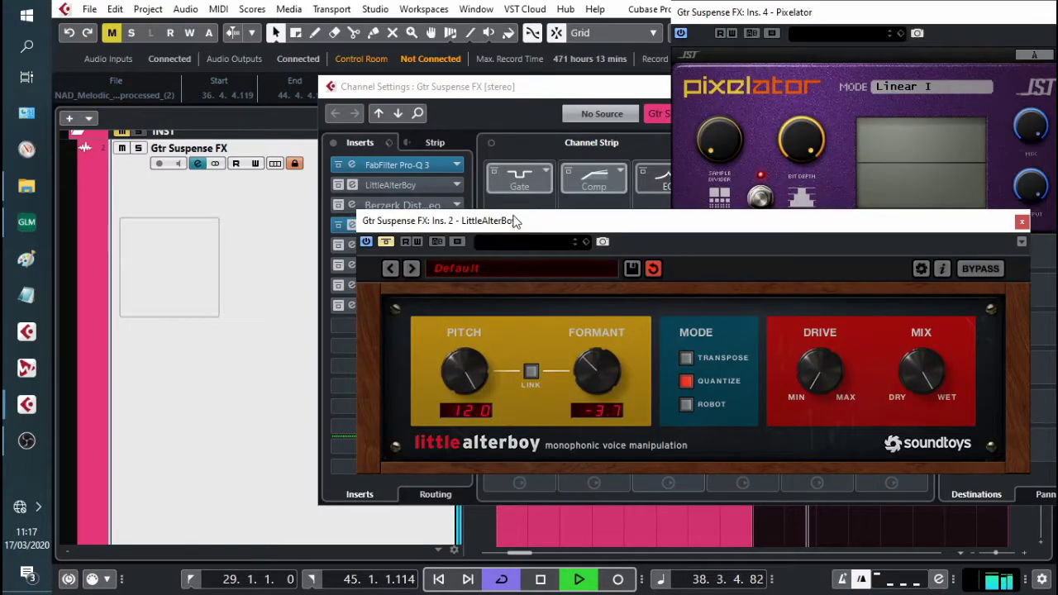
left_click_drag(513, 221, 539, 219)
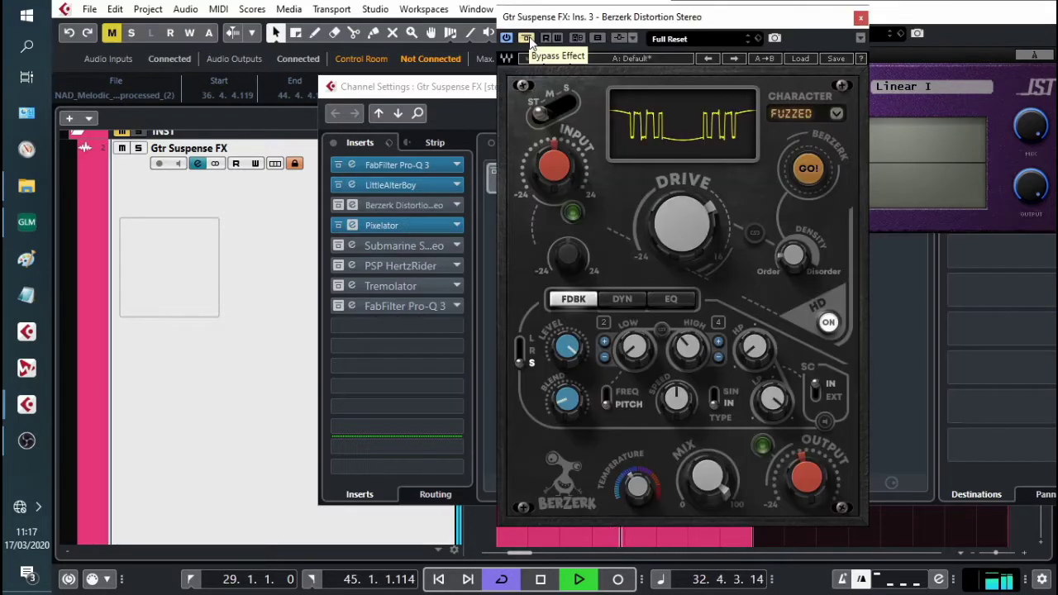
Step: Activate the Berzerk distortion insert
left_click(526, 38)
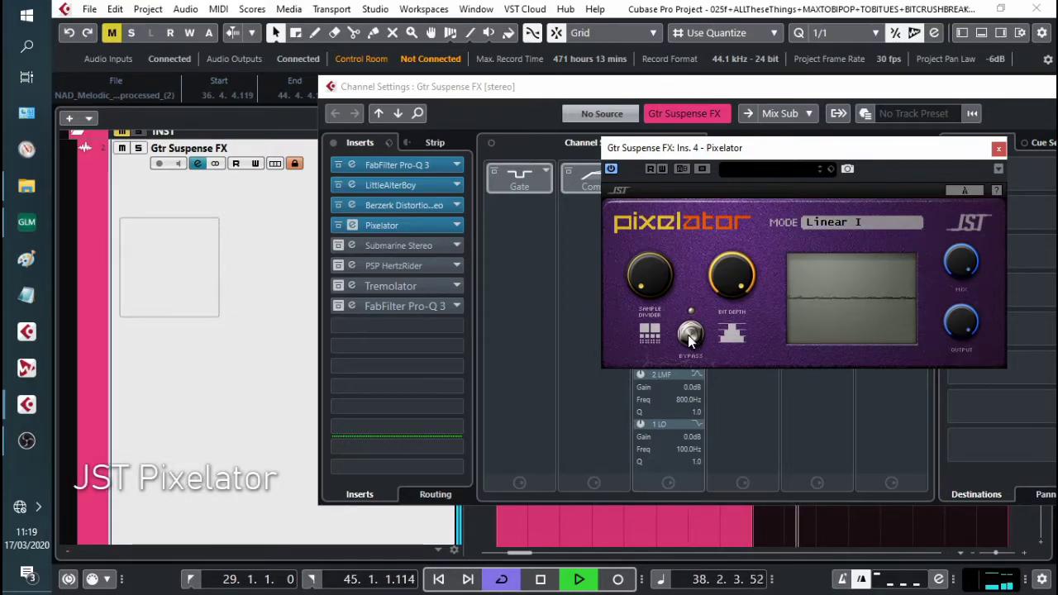
Step: Activate the Submarine Stereo and PSP HertzRider inserts, then open and reposition the last Pro-Q 3 editor
mouse_move(738, 277)
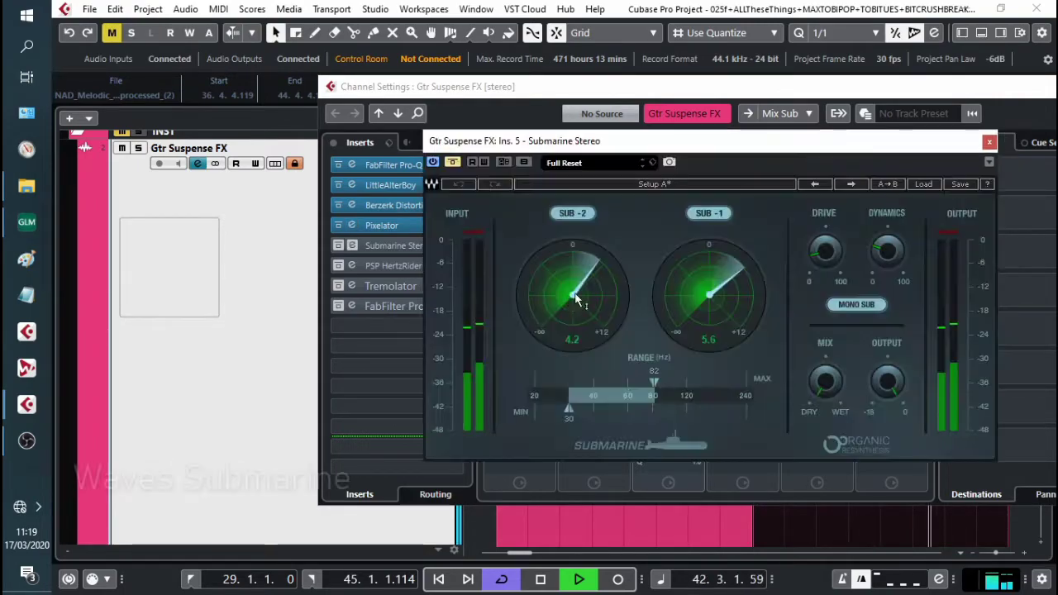
left_click_drag(654, 145, 672, 120)
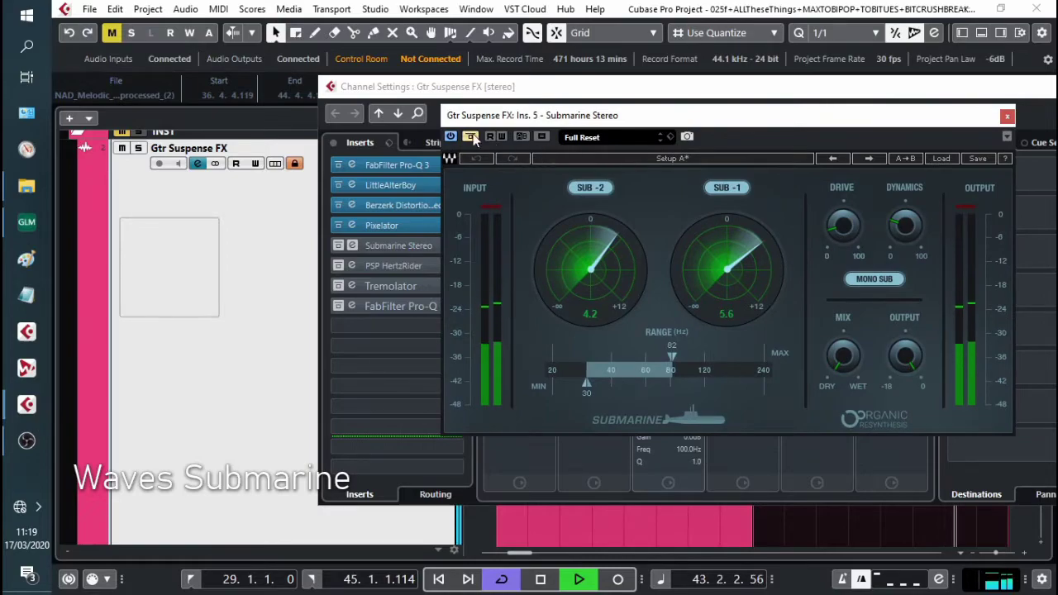
left_click(471, 137)
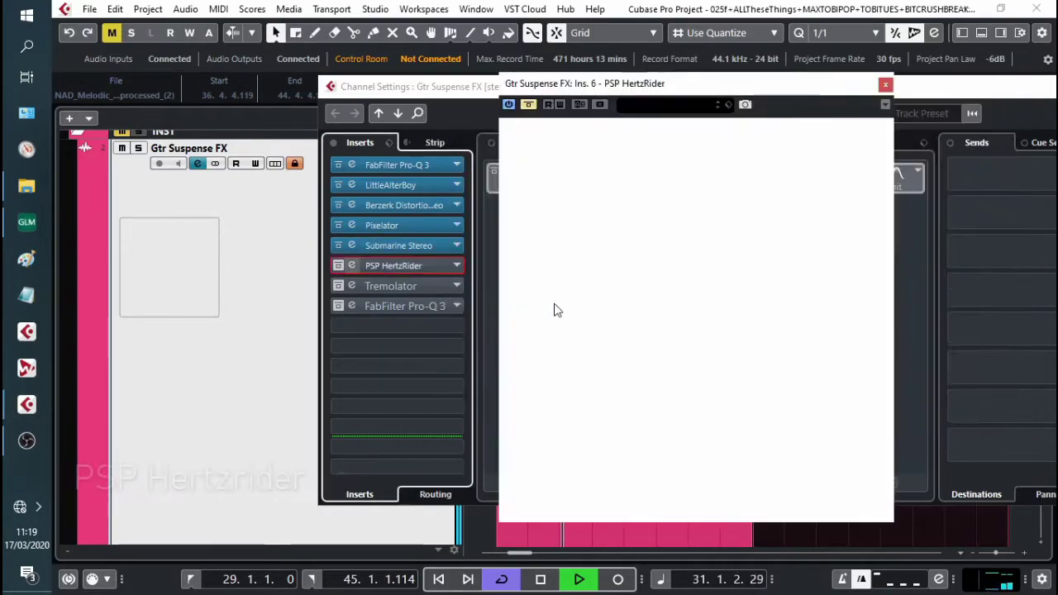
left_click(529, 104)
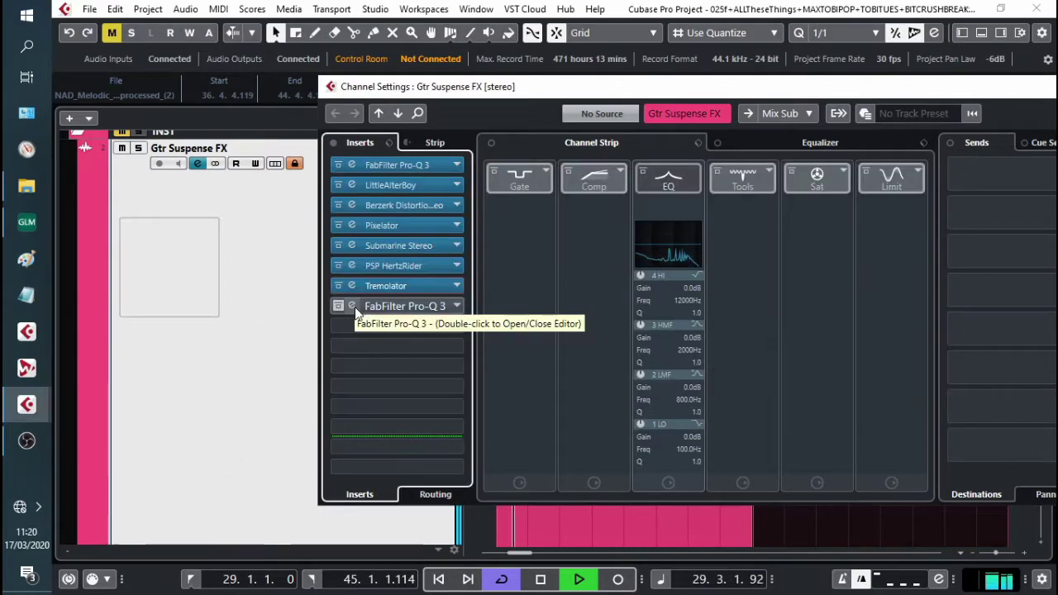
double_click(356, 309)
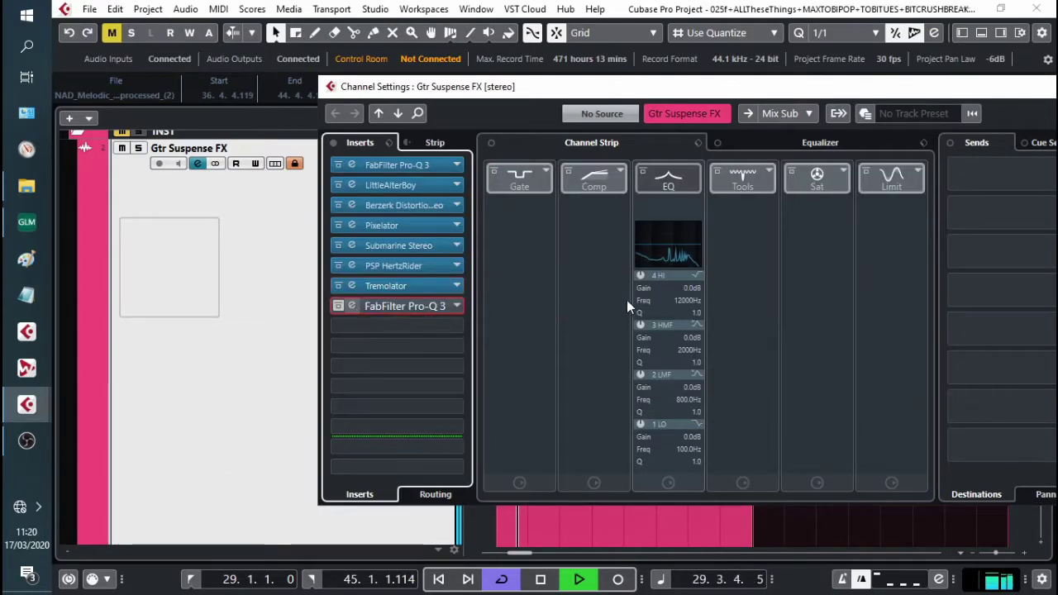
left_click_drag(584, 261, 805, 101)
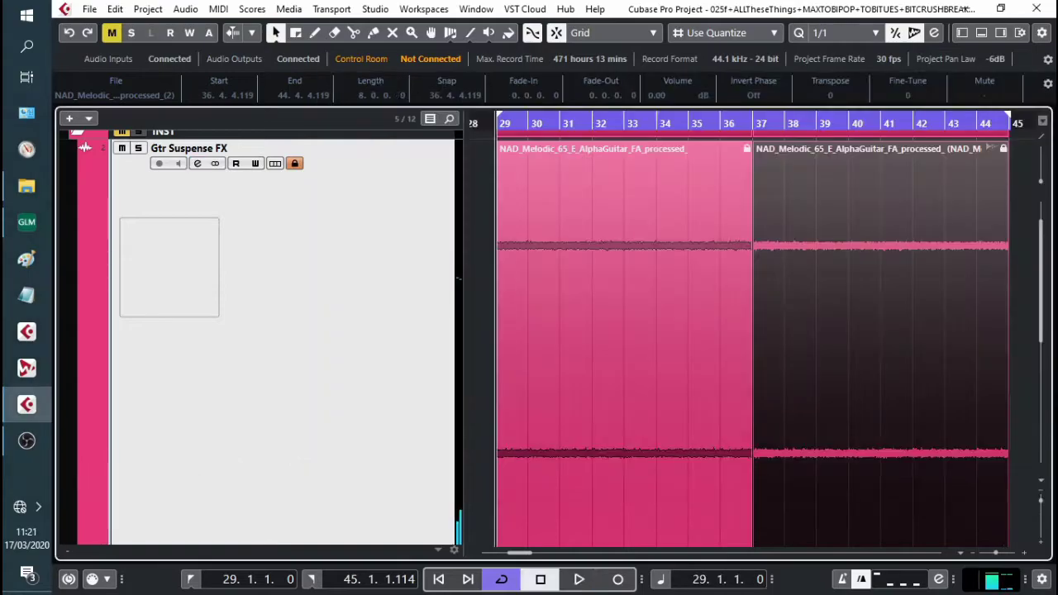
Step: Zoom tracks to one row to reveal the automation lanes, then play and stop the automated riser
left_click(1041, 485)
left_click(965, 302)
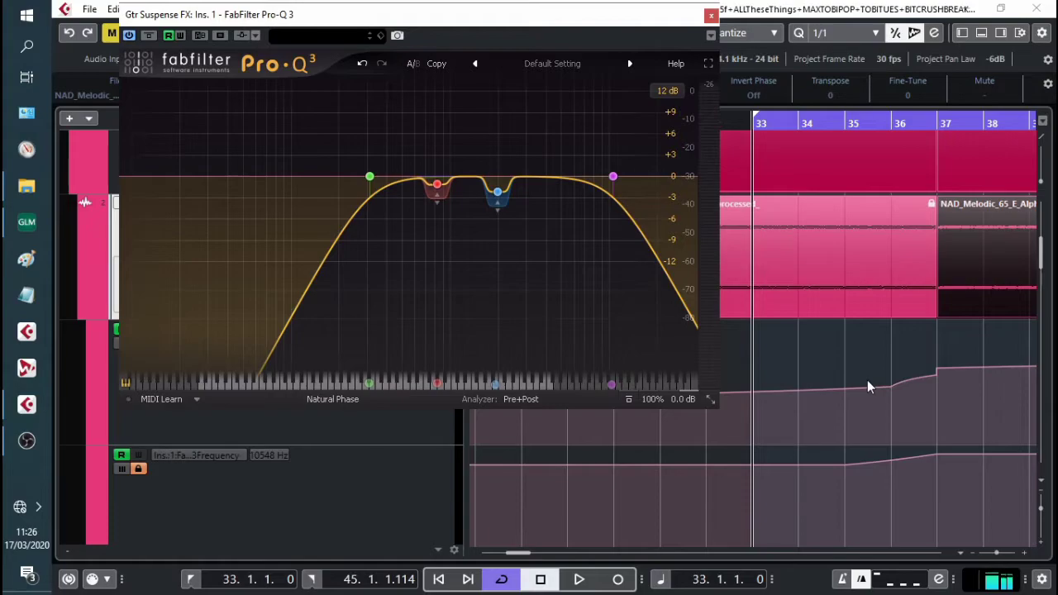
left_click_drag(537, 19, 559, 16)
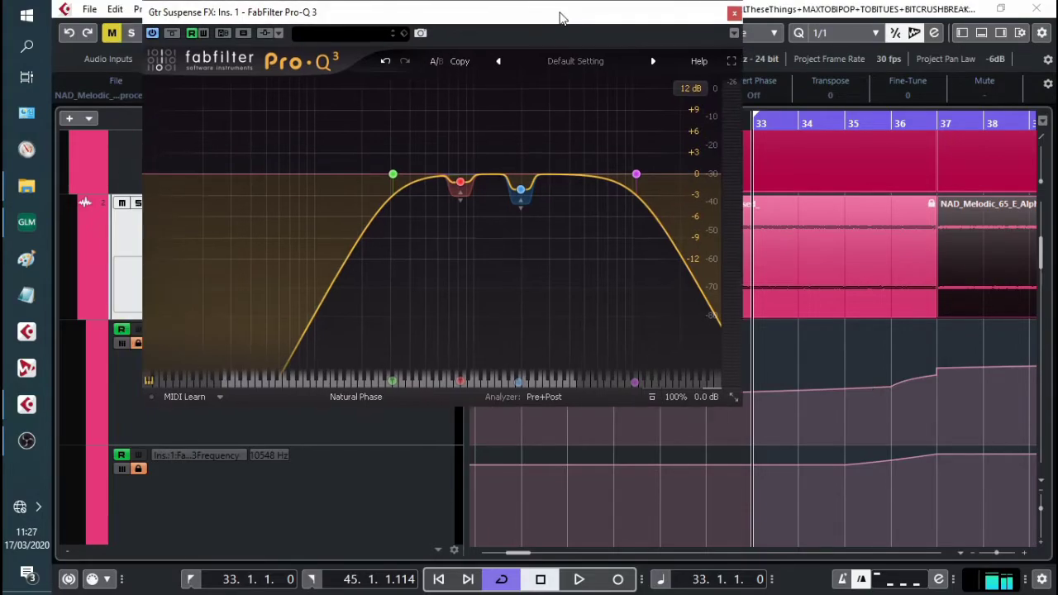
key("space")
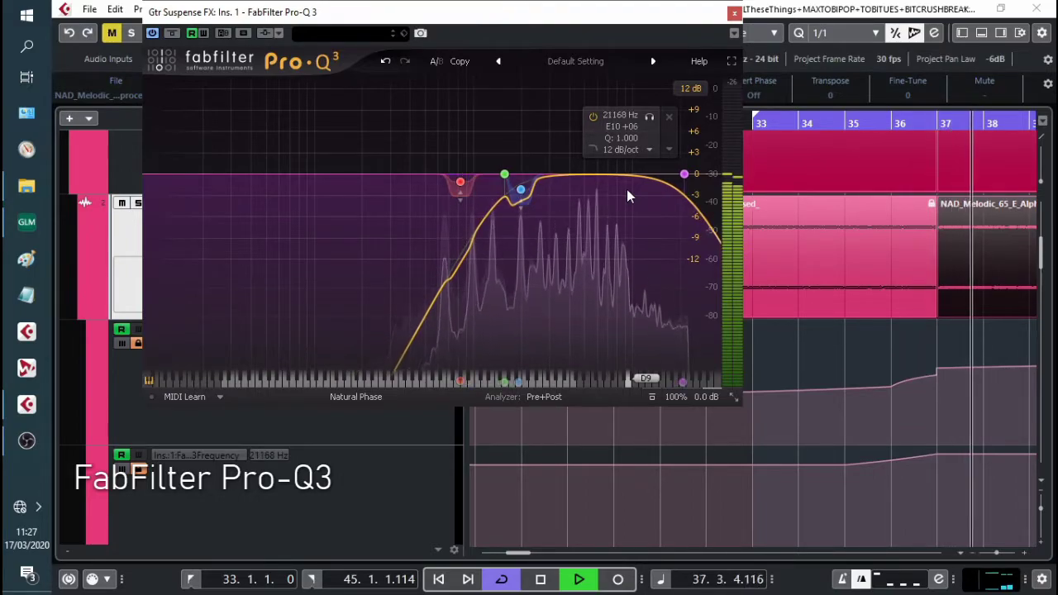
key("space")
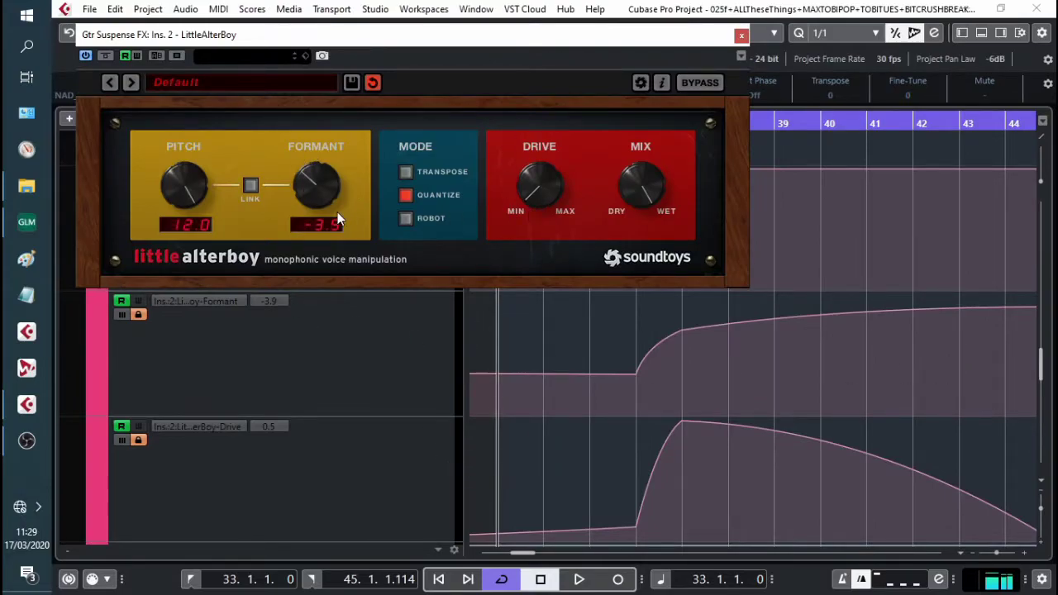
Step: Play back the Little Alter Boy and Berzerk distortion automation
key("space")
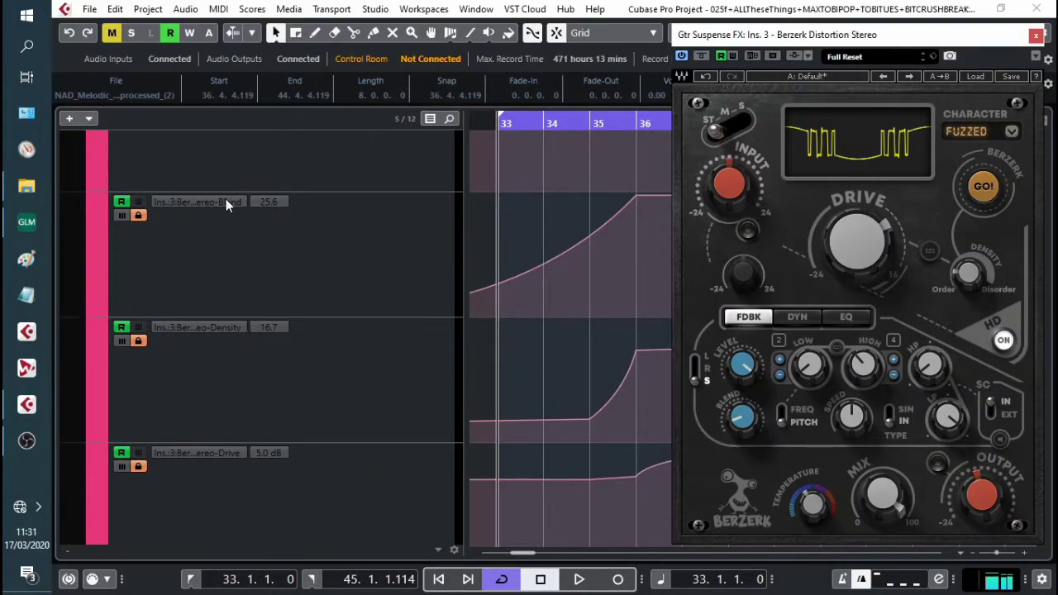
key("space")
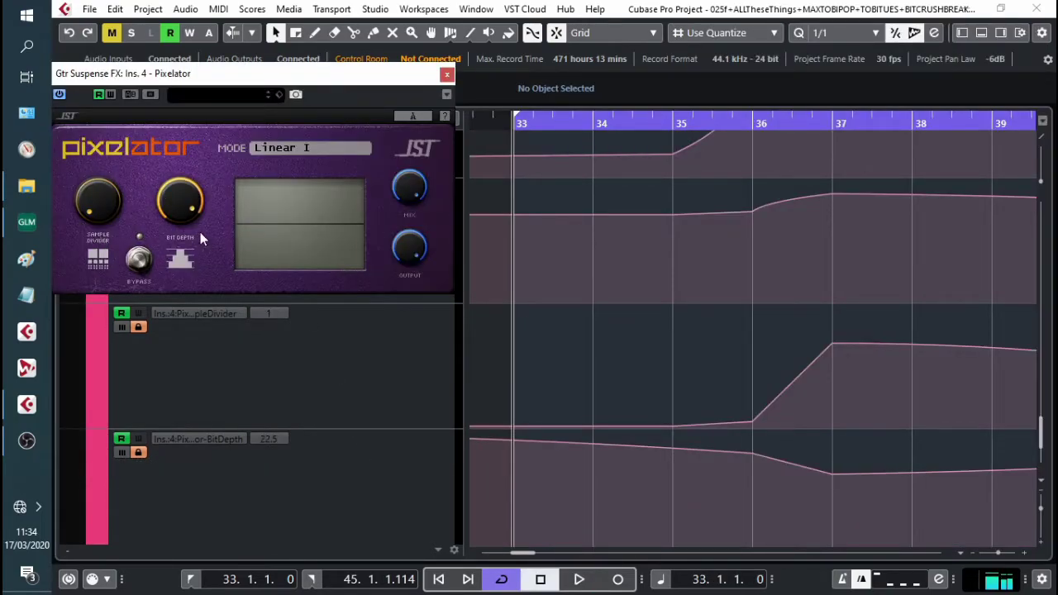
Step: Play and stop the Pixelator and Pro-Q 3 automation passages
key("space")
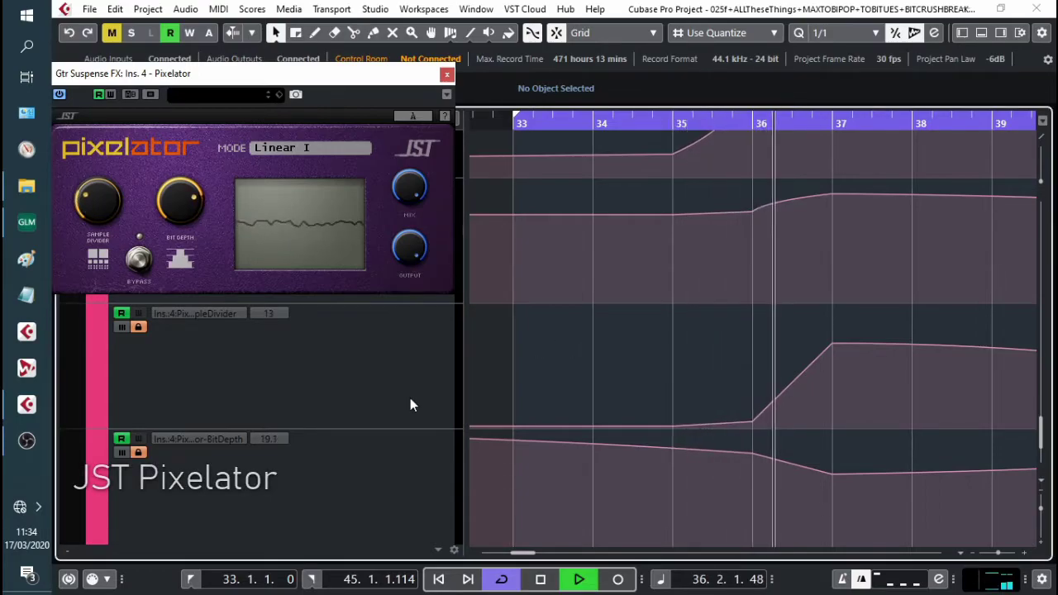
key("space")
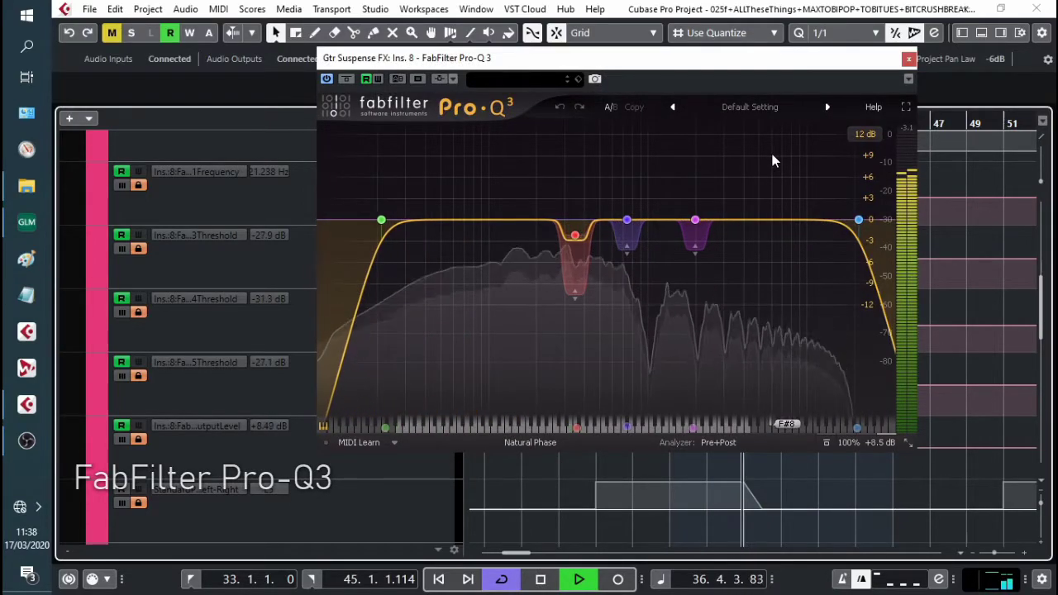
key("space")
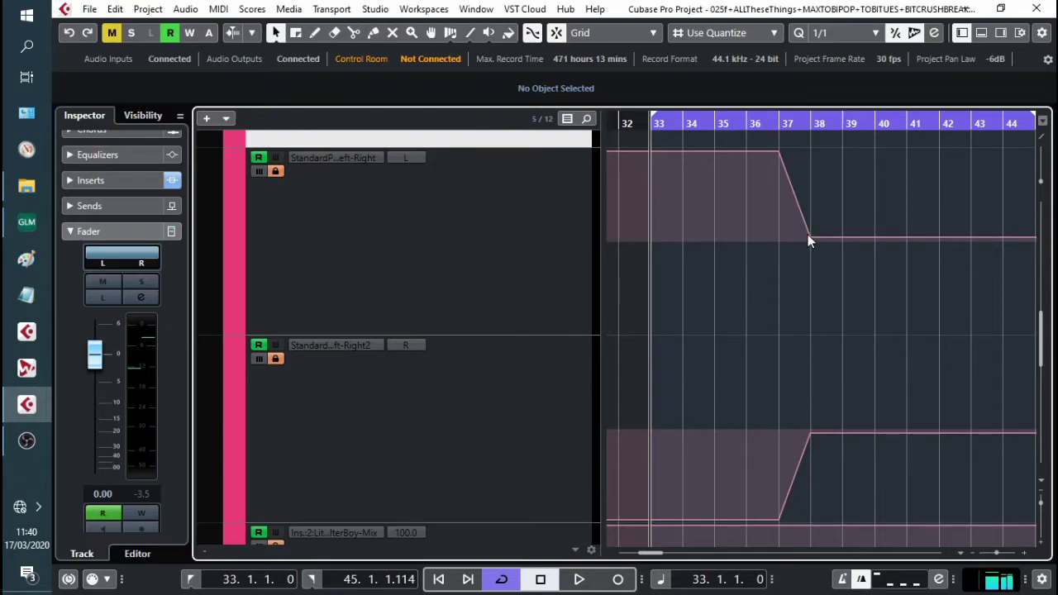
Step: Play back the Standard Panner left and right automation
key("space")
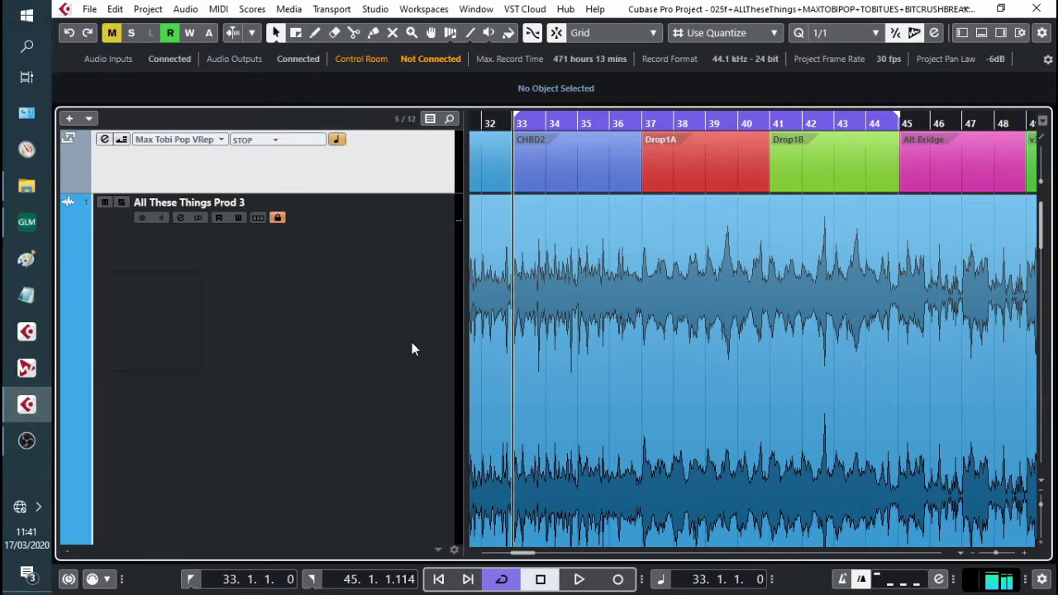
Step: Play the riser into the drop, stop, then restart playback from near bar 43
key("space")
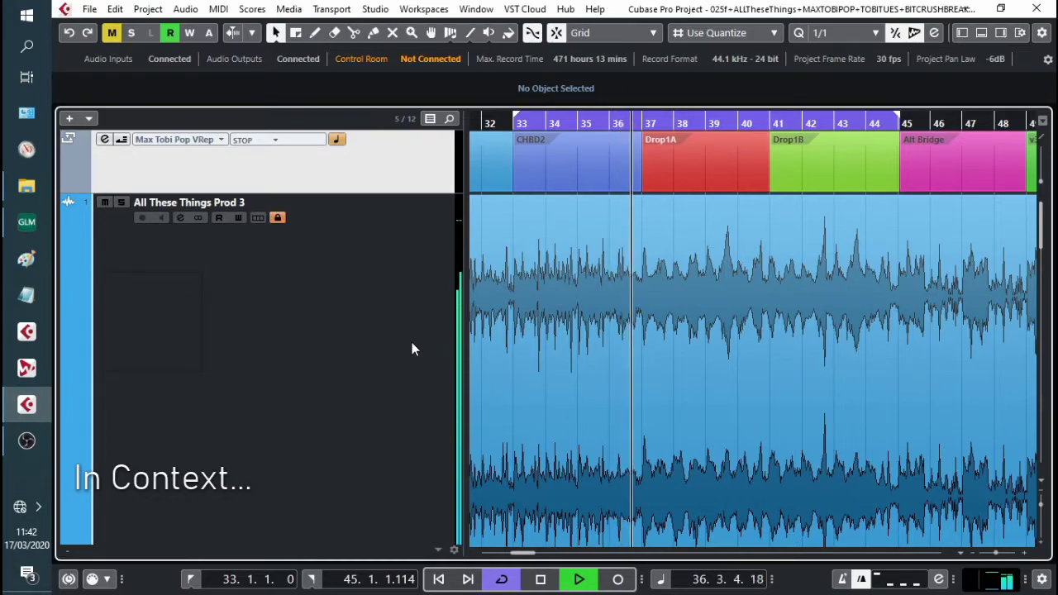
key("space")
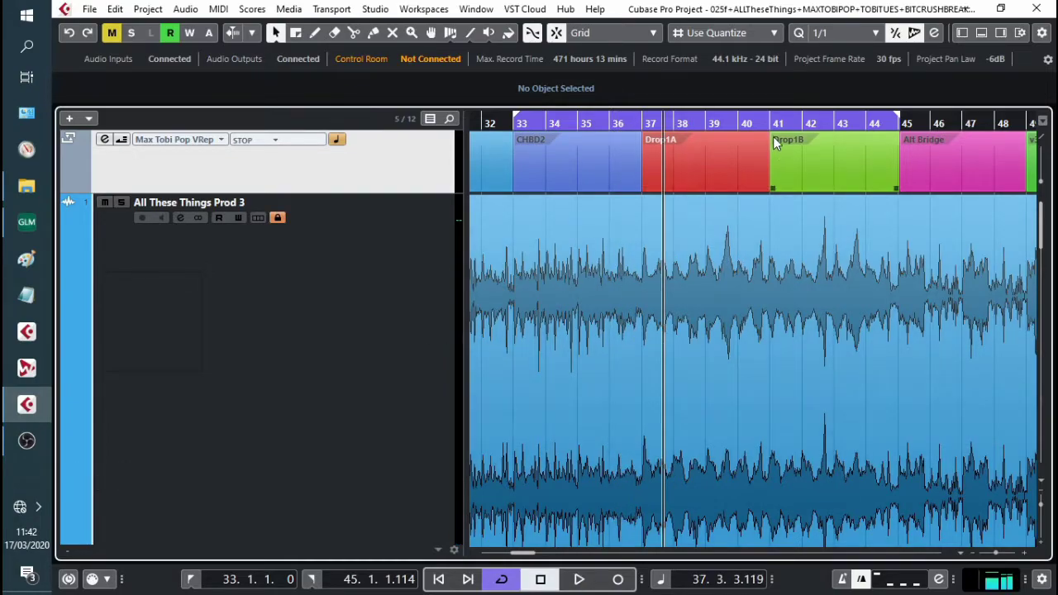
left_click(804, 122)
key("space")
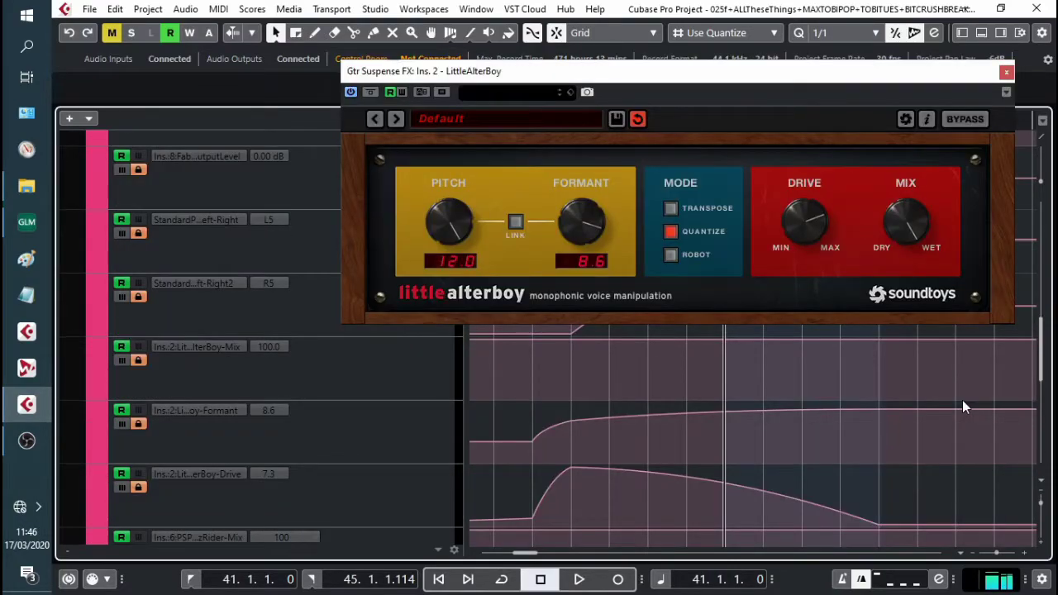
Step: Play from bar 41, unmute the Berzerk Drive automation lane, and replay the Berzerk automation
key("space")
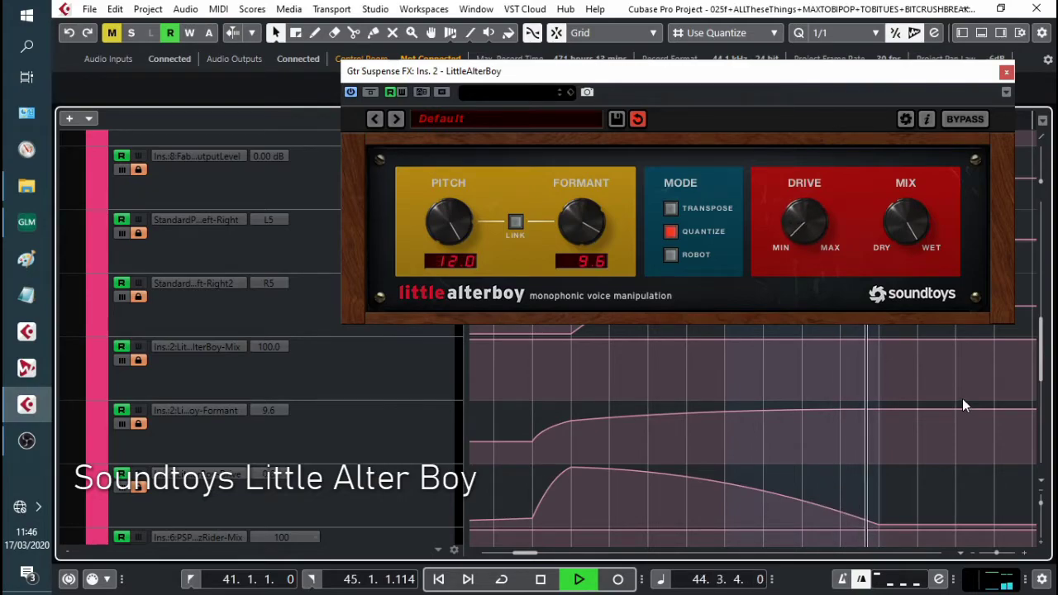
key("space")
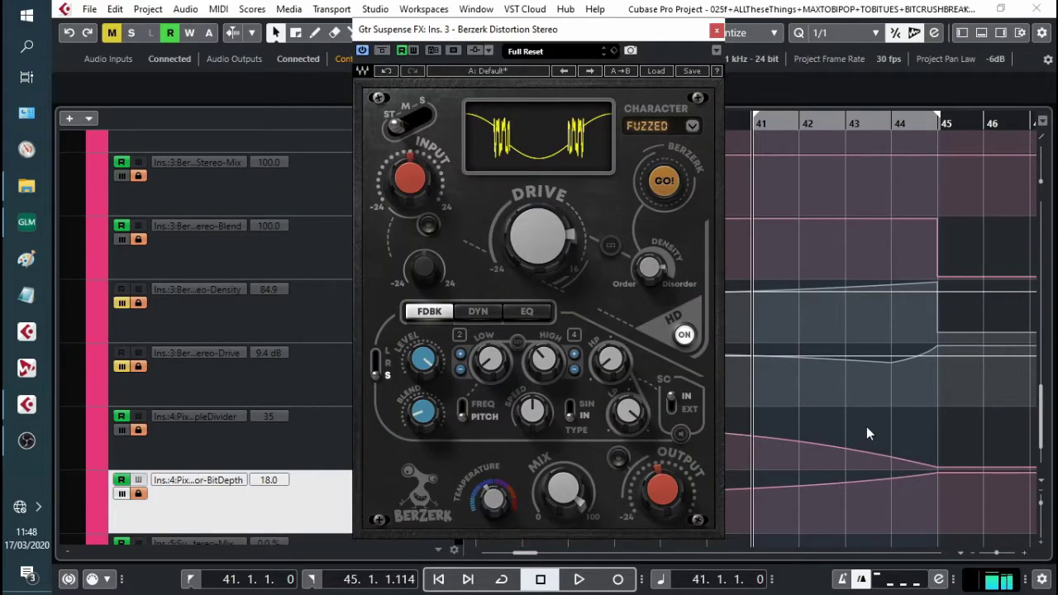
left_click(121, 367)
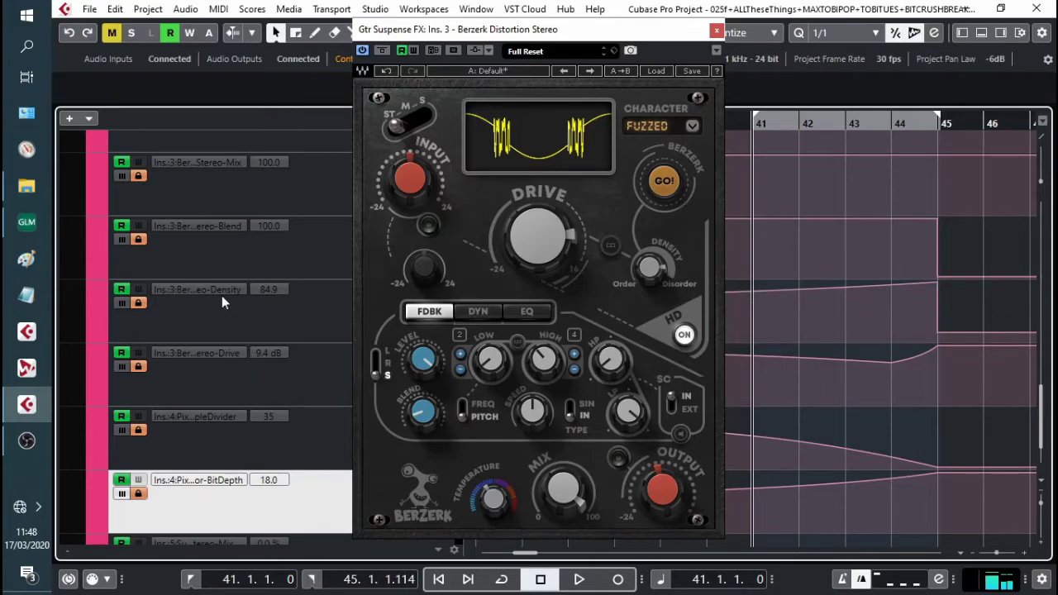
key("space")
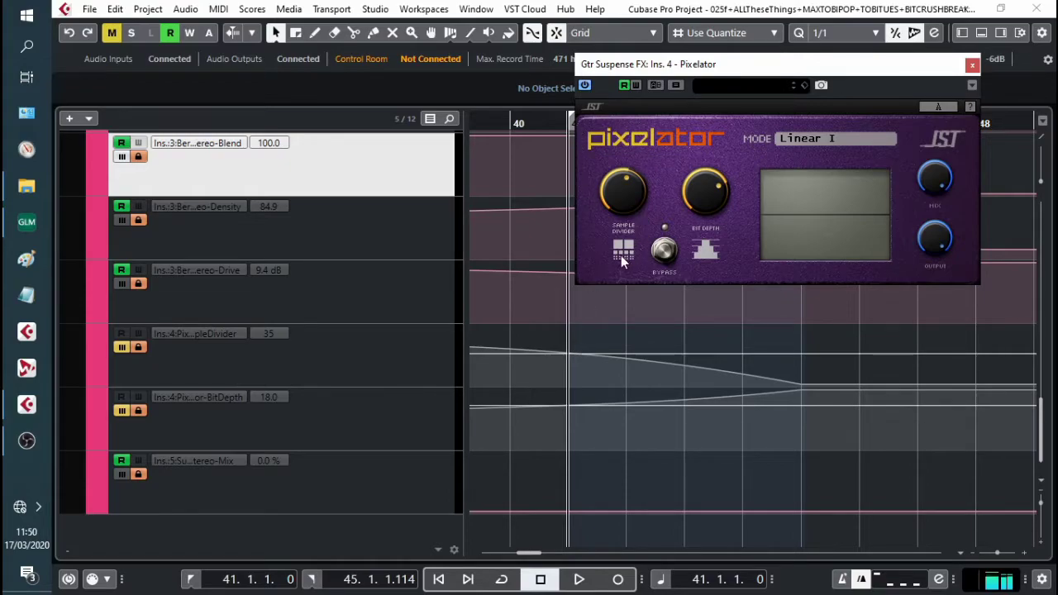
Step: Play and stop the Pixelator automation, then close the Pixelator window
key("space")
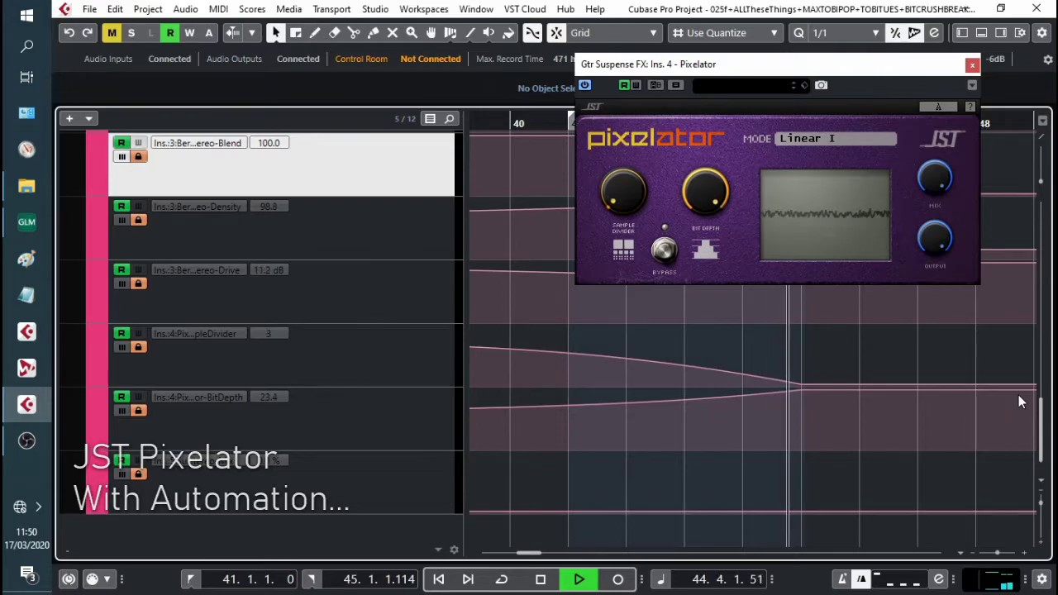
key("space")
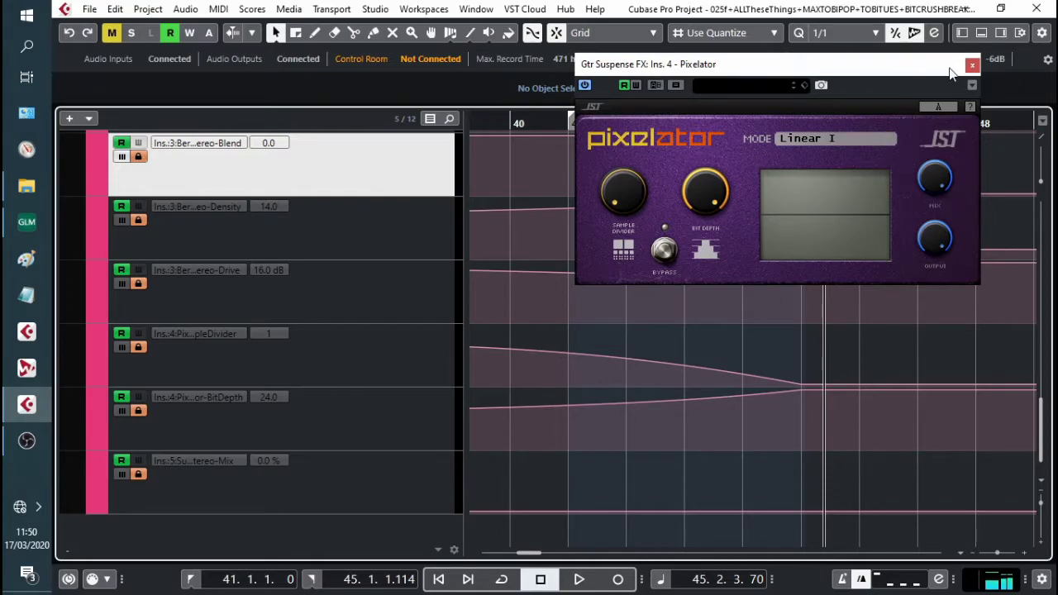
left_click(971, 65)
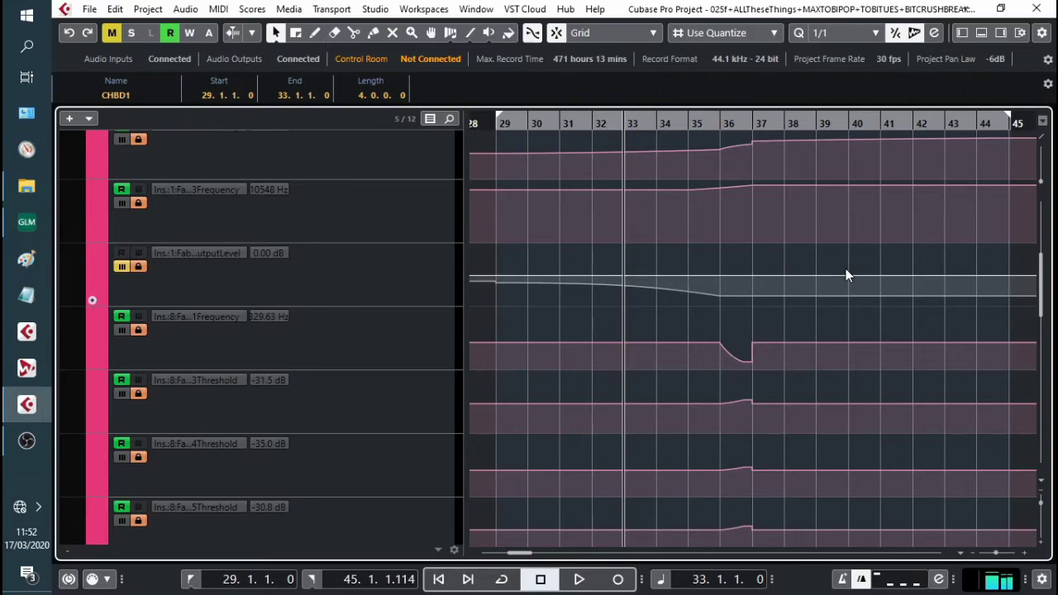
Step: Play the isolated guitar FX automation lanes from bar 29 through bar 44
key("space")
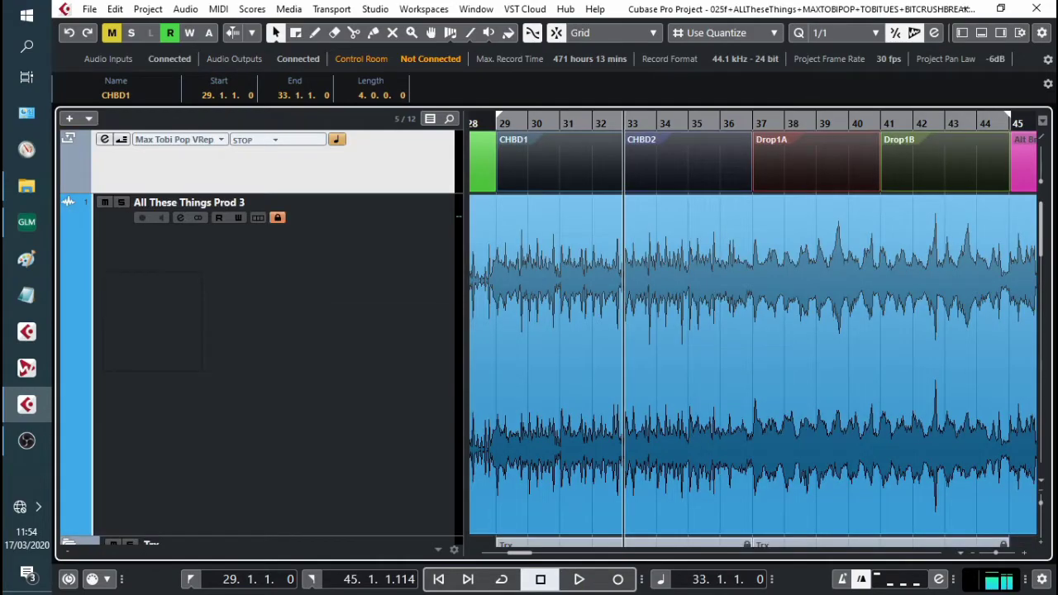
Step: Play the full song from bar 29 to hear the bitcrushed guitar riser in context
key("space")
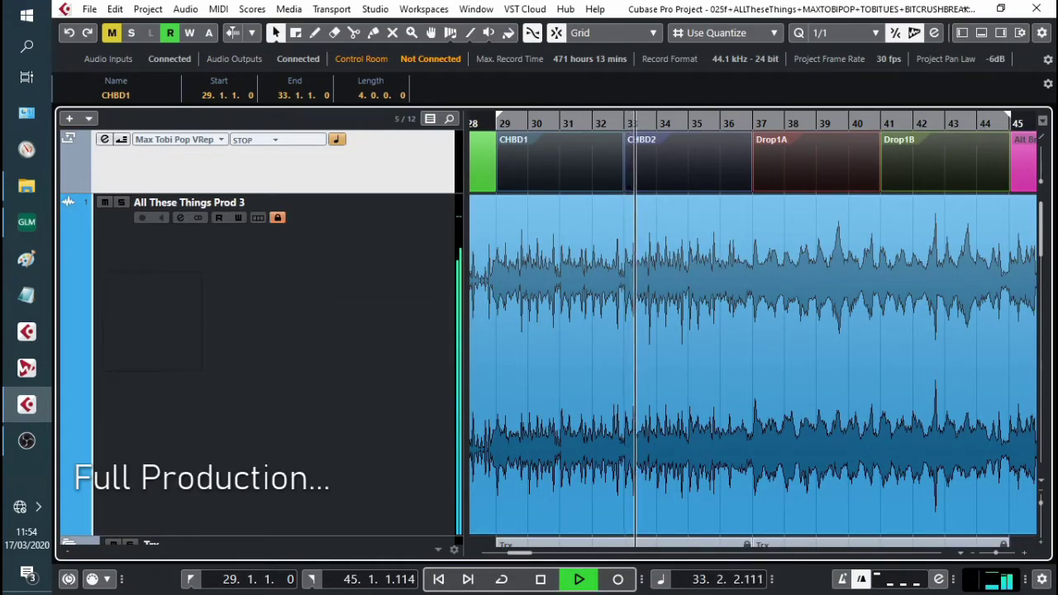